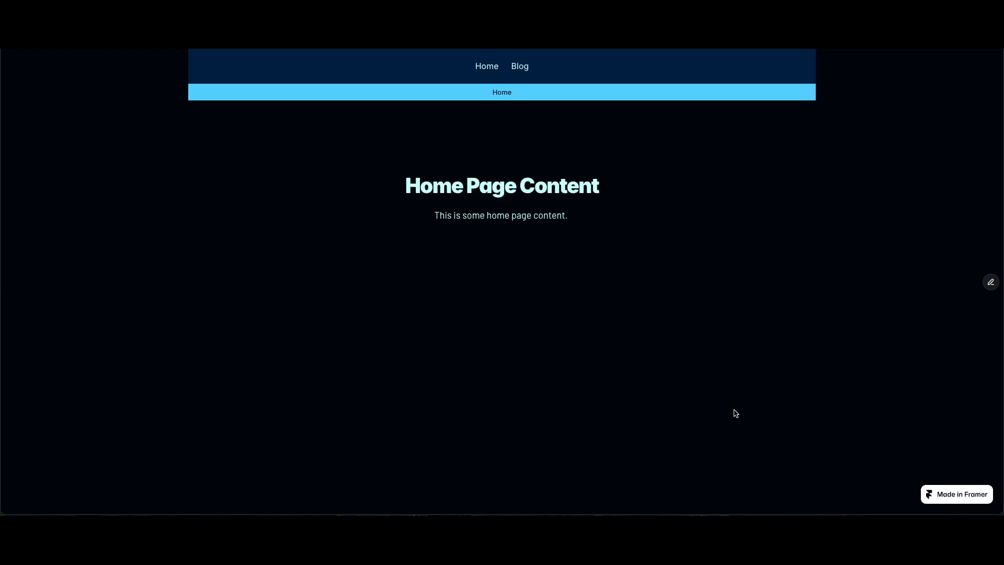
# Browse the finished example site's Blog page and posts, using the breadcrumb to return from the Getting Started post
pyautogui.click(521, 70)
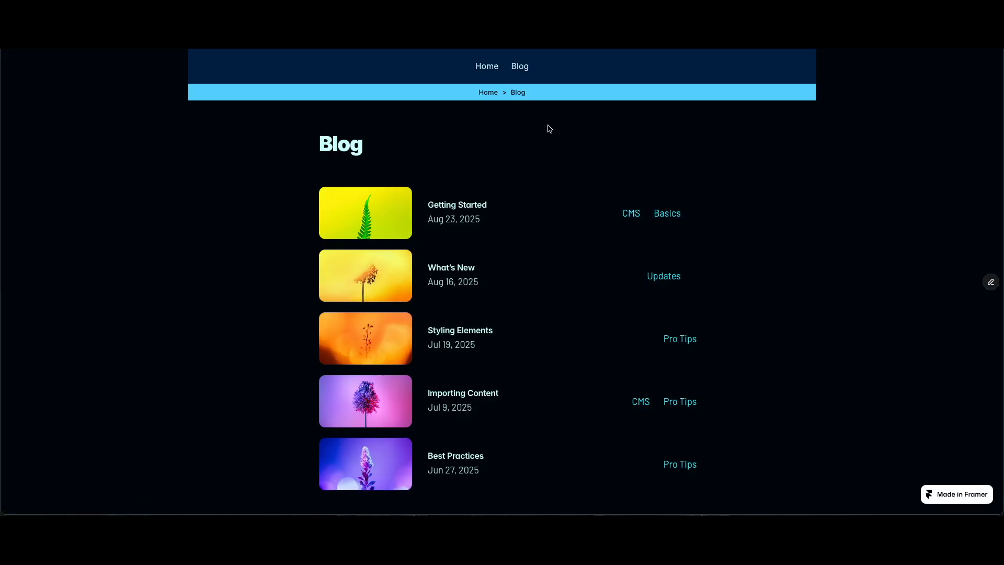
pyautogui.click(462, 204)
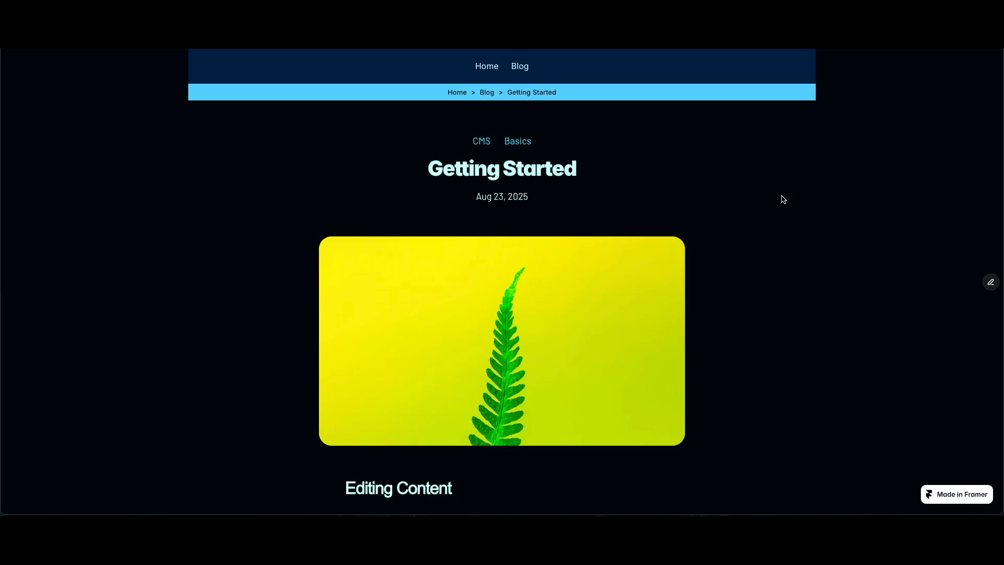
pyautogui.click(492, 98)
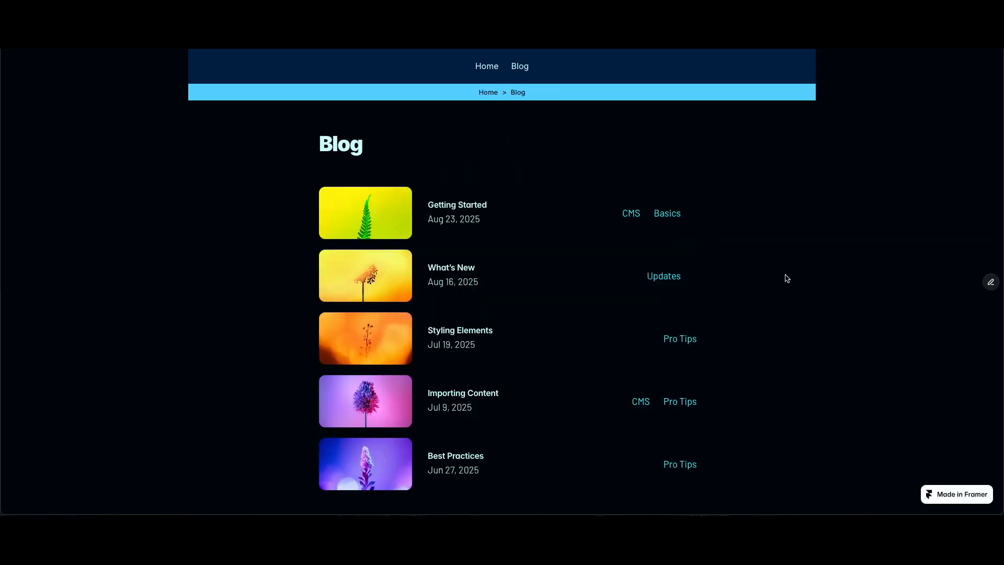
pyautogui.click(447, 333)
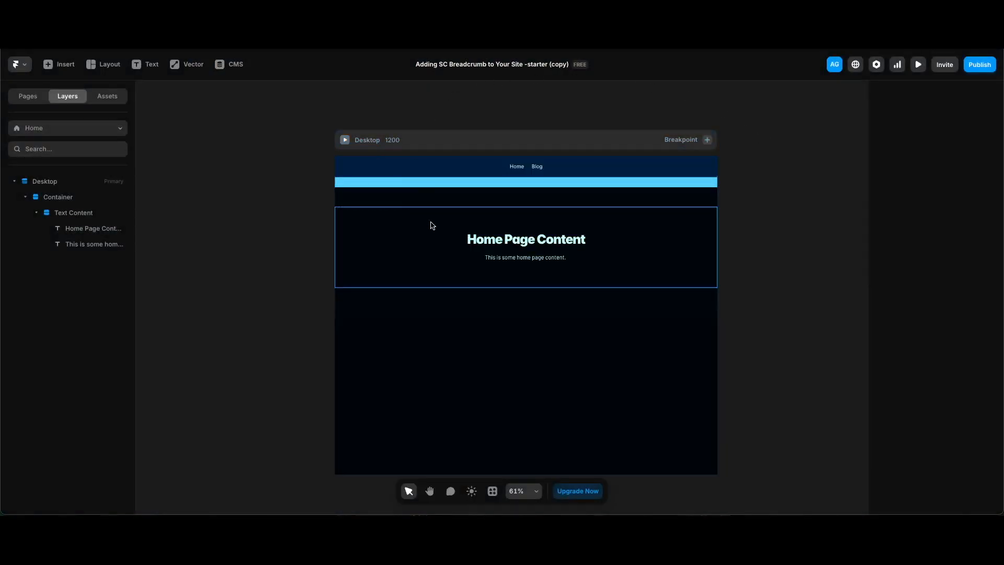
# Examine the Home page's canvas and the project's list of pages
pyautogui.scroll(-2, 599, 187)
pyautogui.scroll(3, 598, 188)
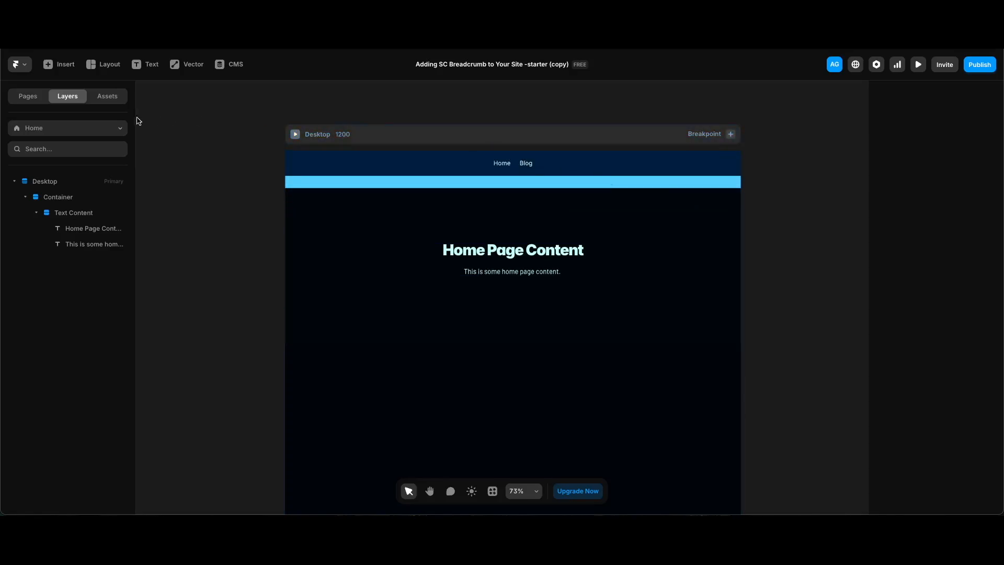
pyautogui.click(113, 128)
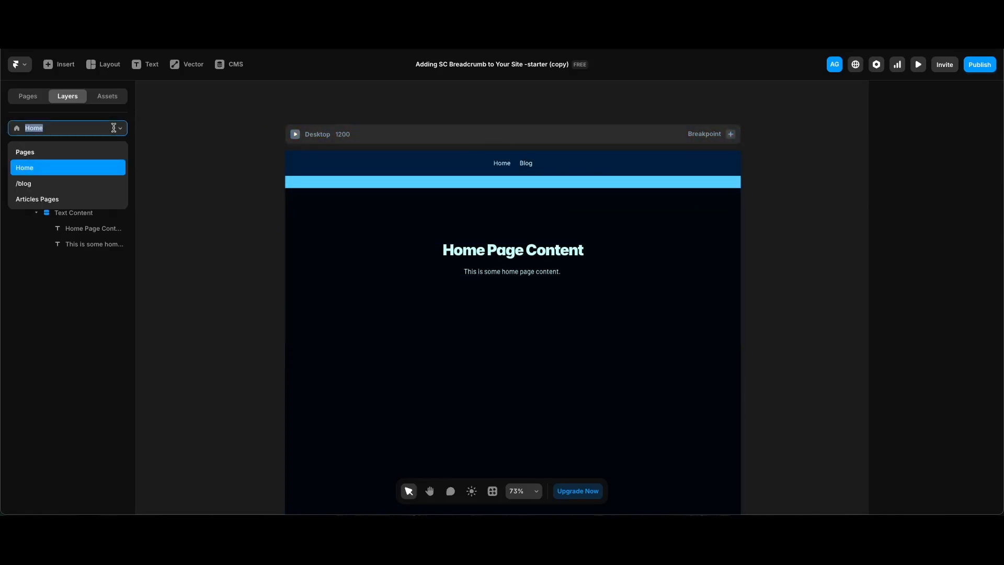
pyautogui.click(609, 340)
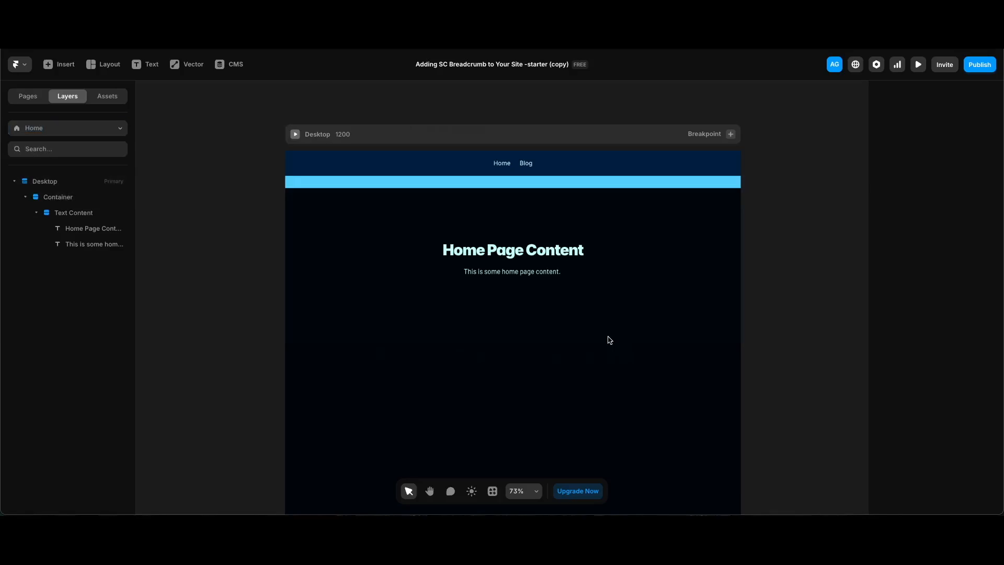
# Inspect the Default layout template used by the Home page's Desktop breakpoint and return to the Home page
pyautogui.click(458, 136)
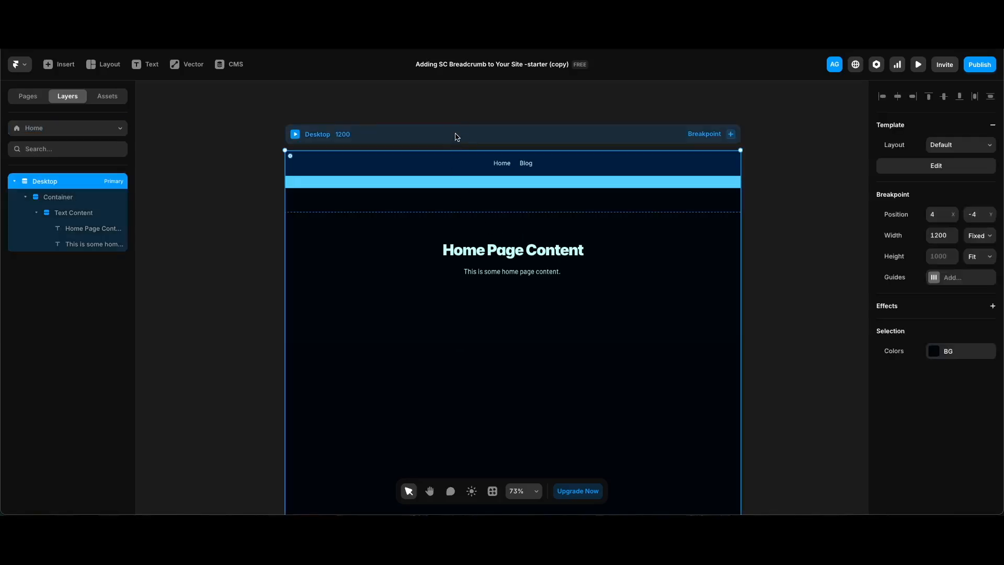
pyautogui.click(903, 166)
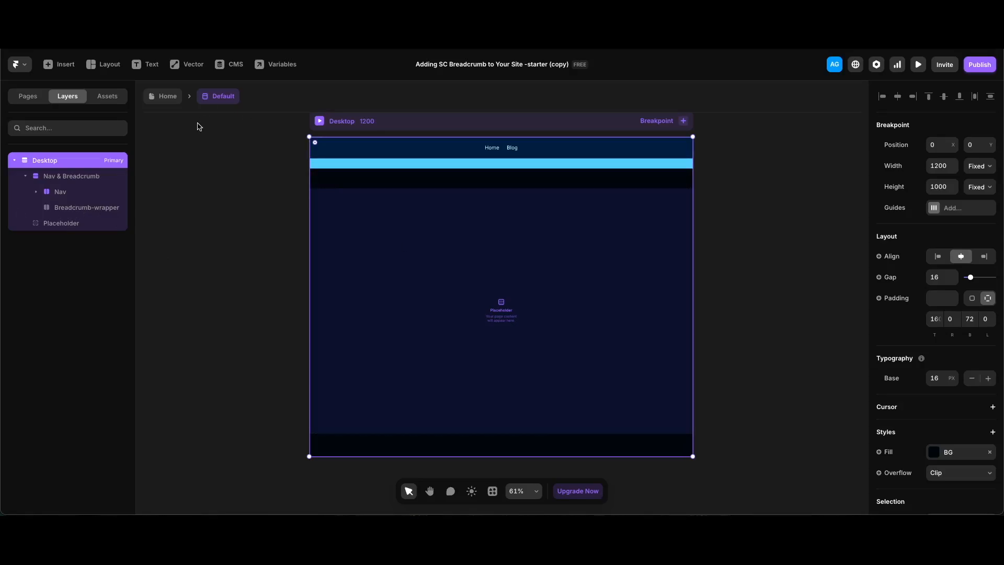
pyautogui.click(167, 97)
pyautogui.click(811, 205)
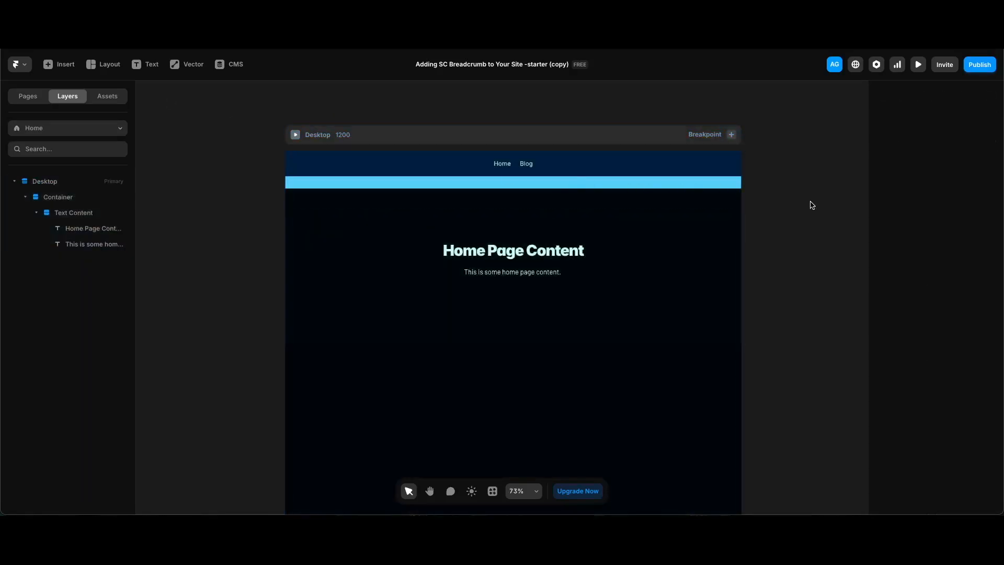
# Preview the site, check the empty breadcrumb bar on the Blog page and Getting Started post, and exit the preview
pyautogui.press('super+p')
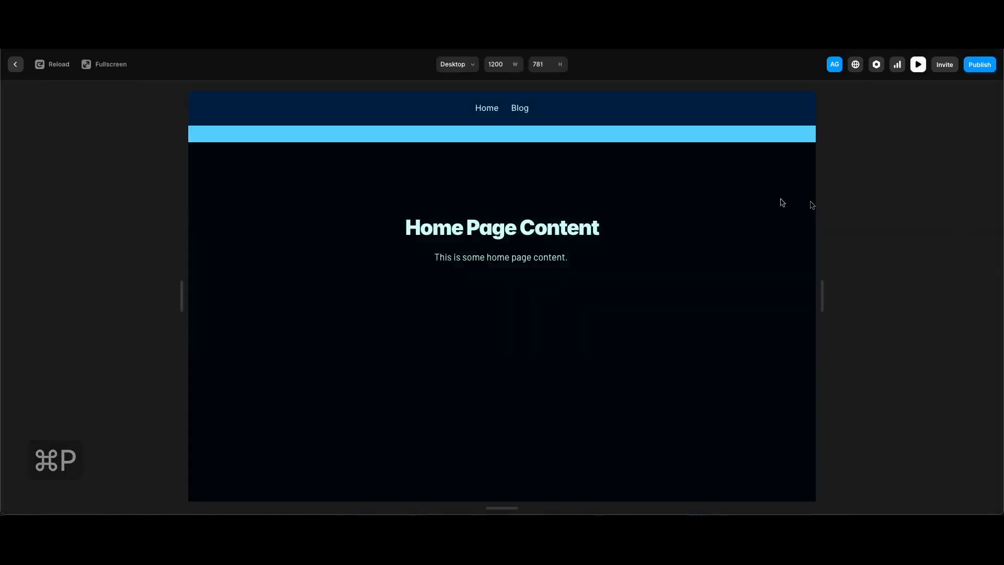
pyautogui.click(520, 110)
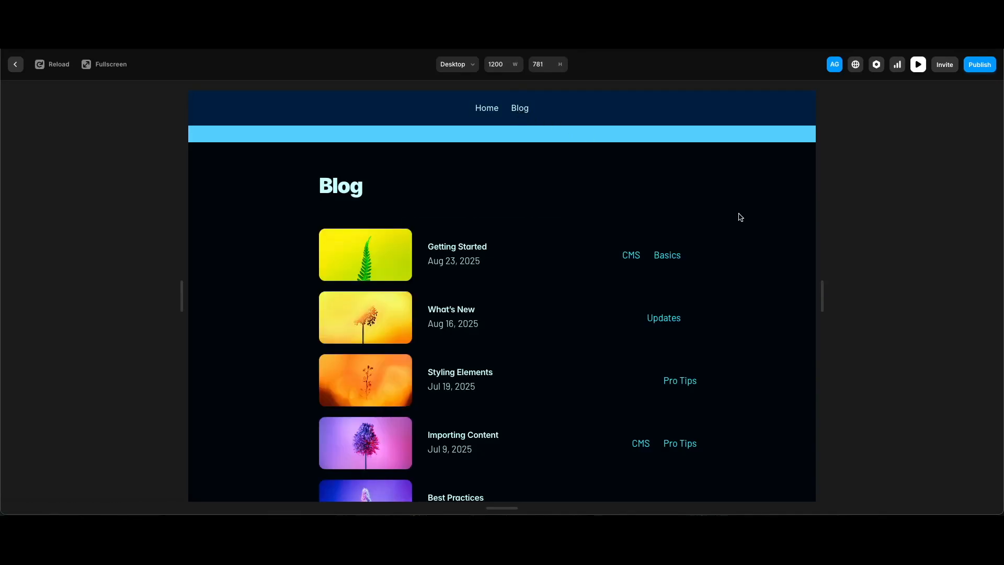
pyautogui.click(478, 247)
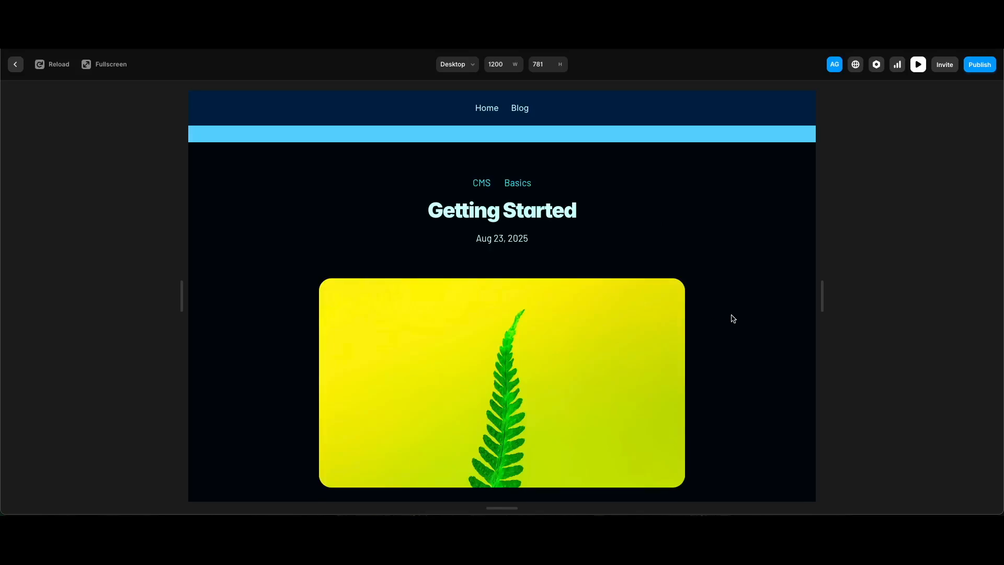
pyautogui.press('Escape')
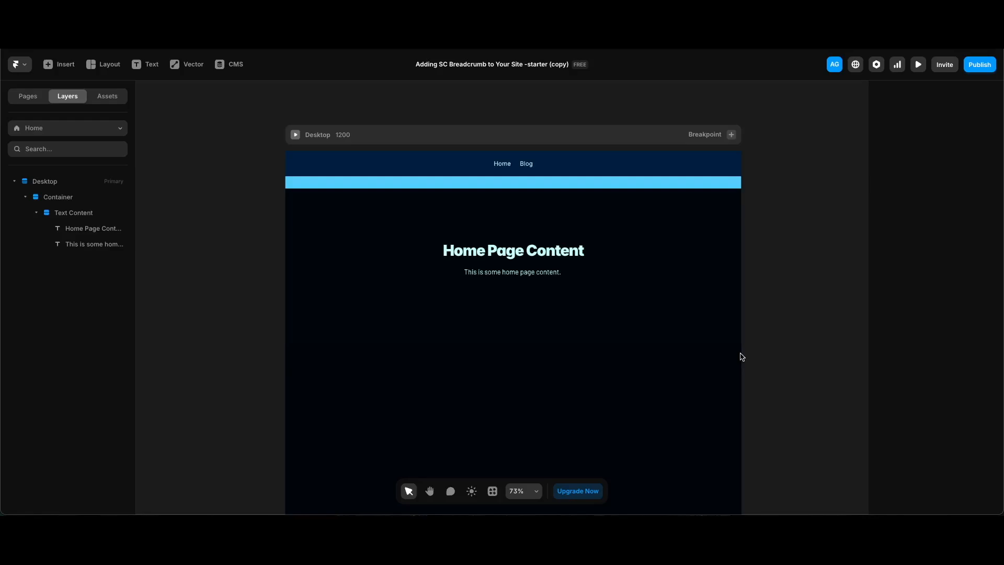
# Open the Default layout template for editing and paste the copied SC Breadcrumb component into the Breadcrumb-wrapper
pyautogui.click(594, 166)
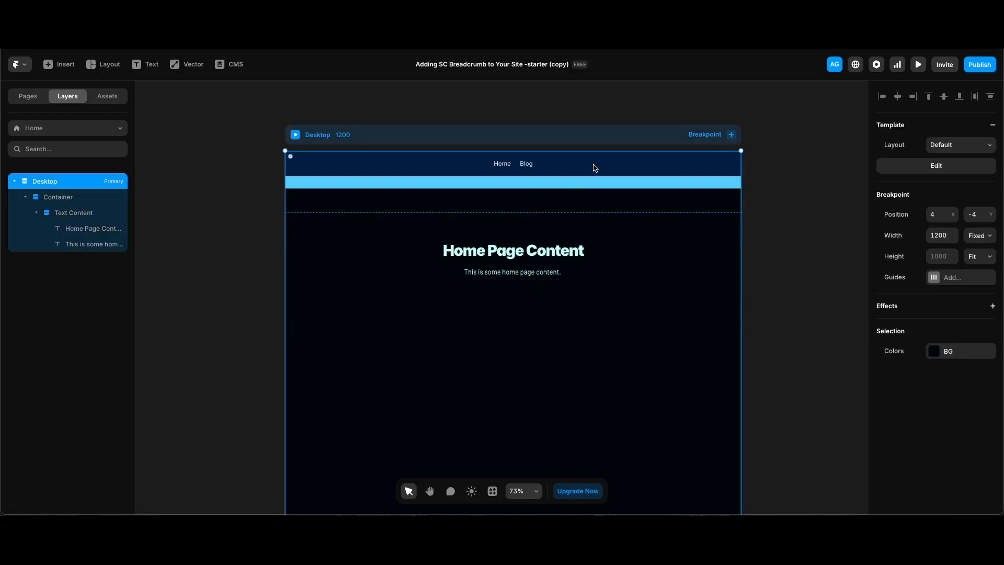
pyautogui.click(908, 167)
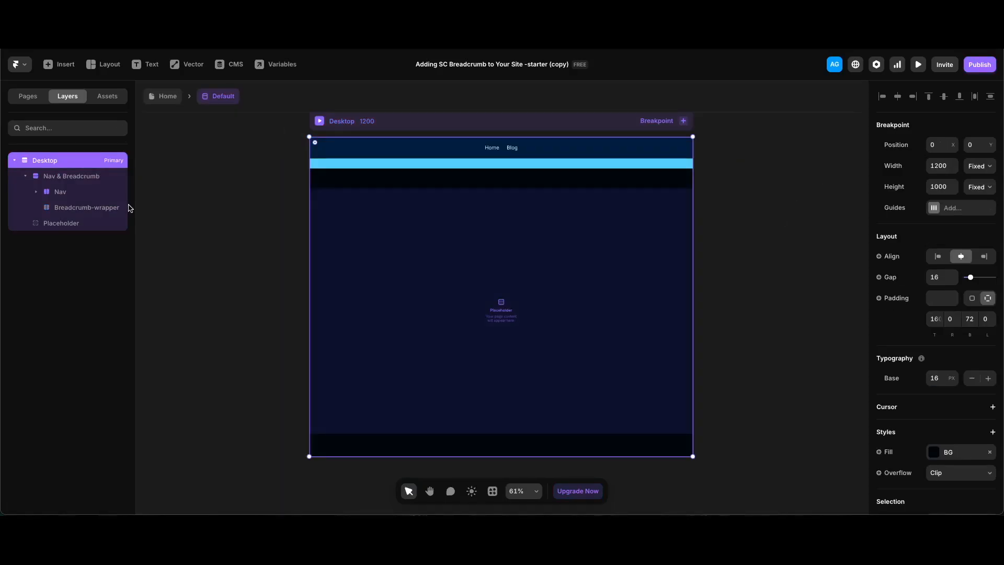
pyautogui.click(106, 211)
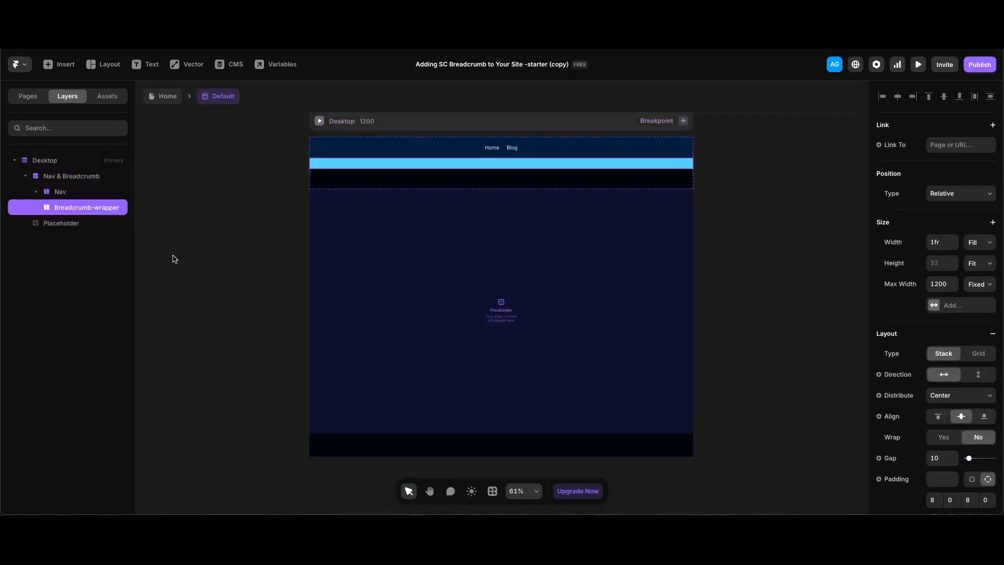
pyautogui.press('super+v')
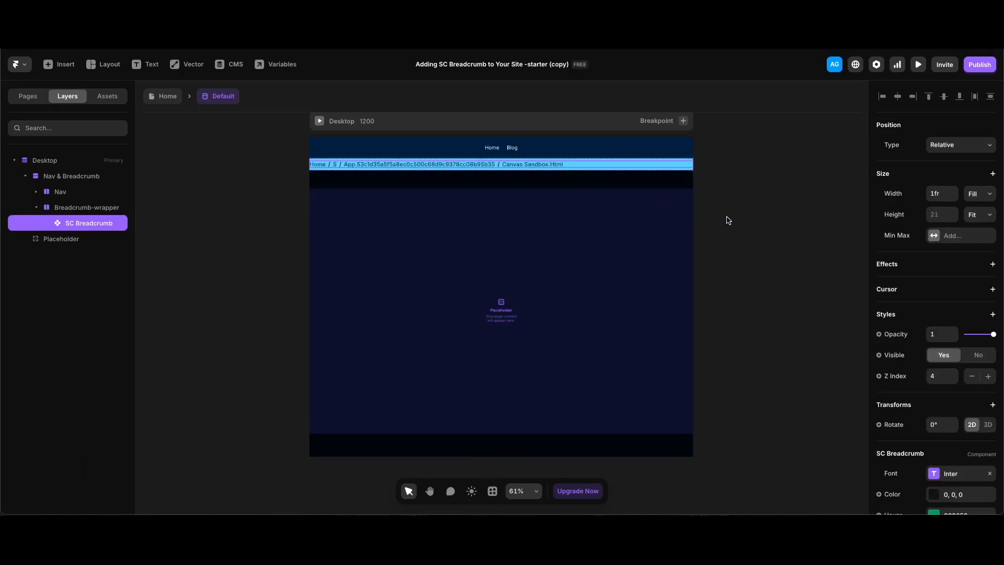
# Publish the site and check the breadcrumb on the live Blog page
pyautogui.press('super+alt+p')
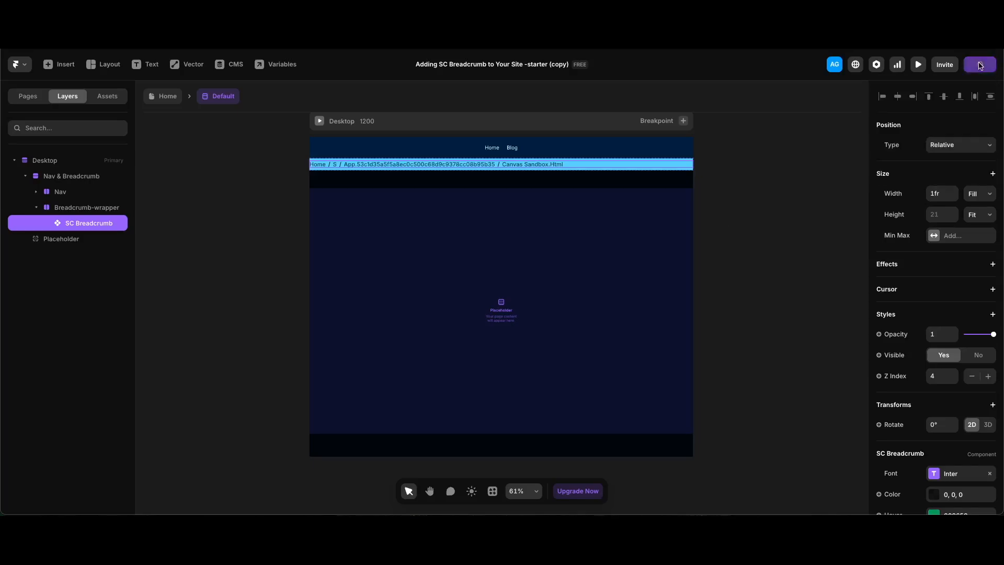
pyautogui.click(813, 194)
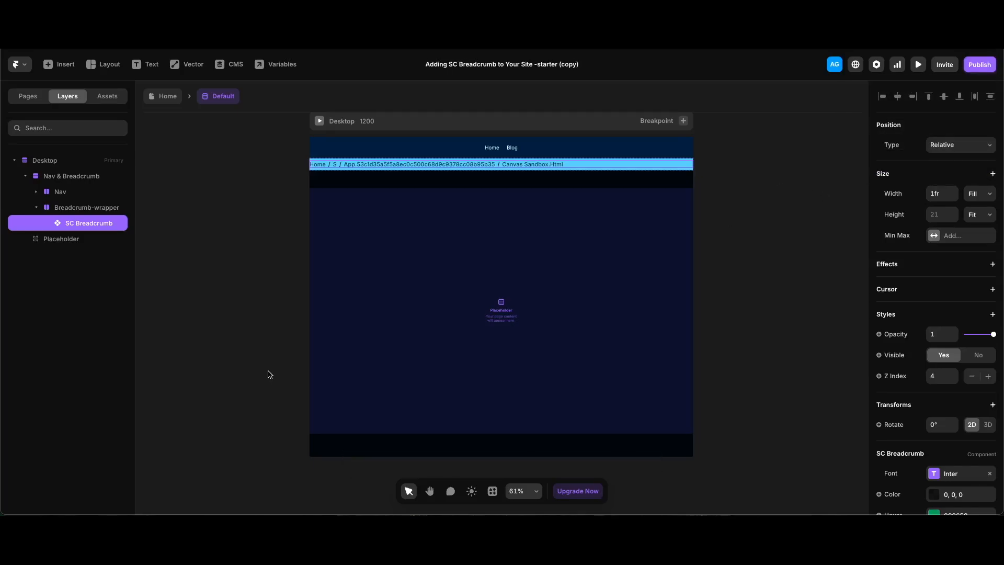
pyautogui.press('shift+super+o')
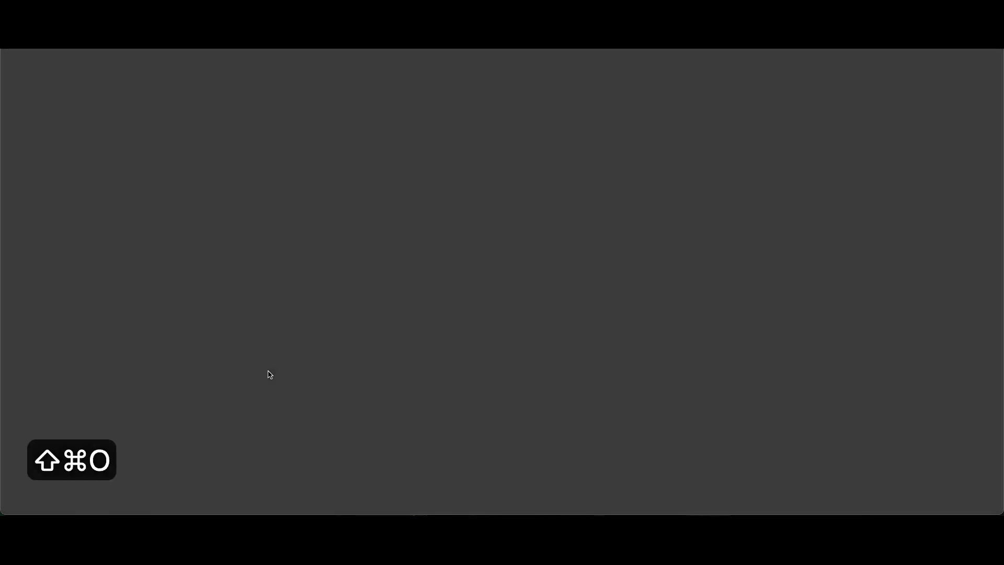
pyautogui.click(522, 67)
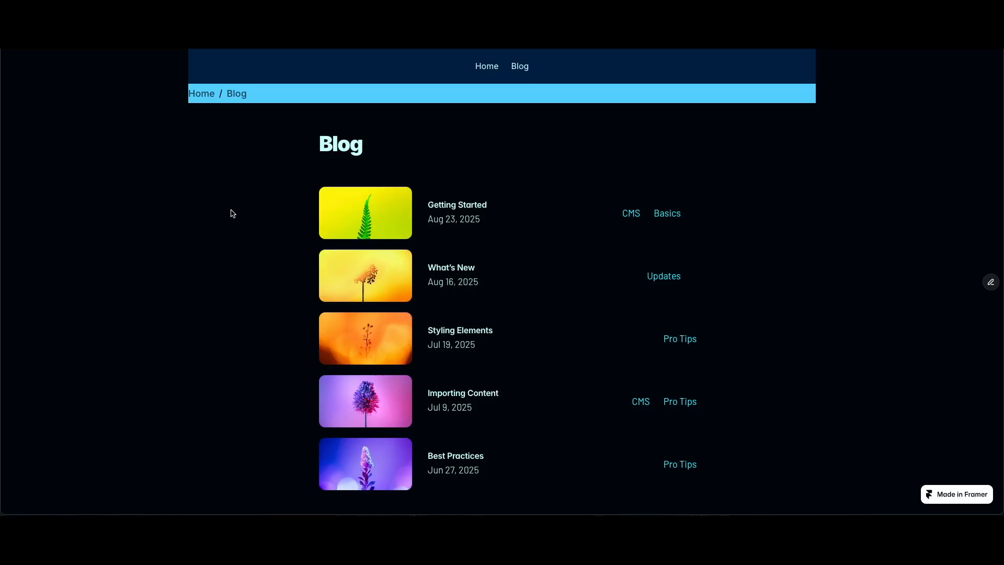
pyautogui.press('super+w')
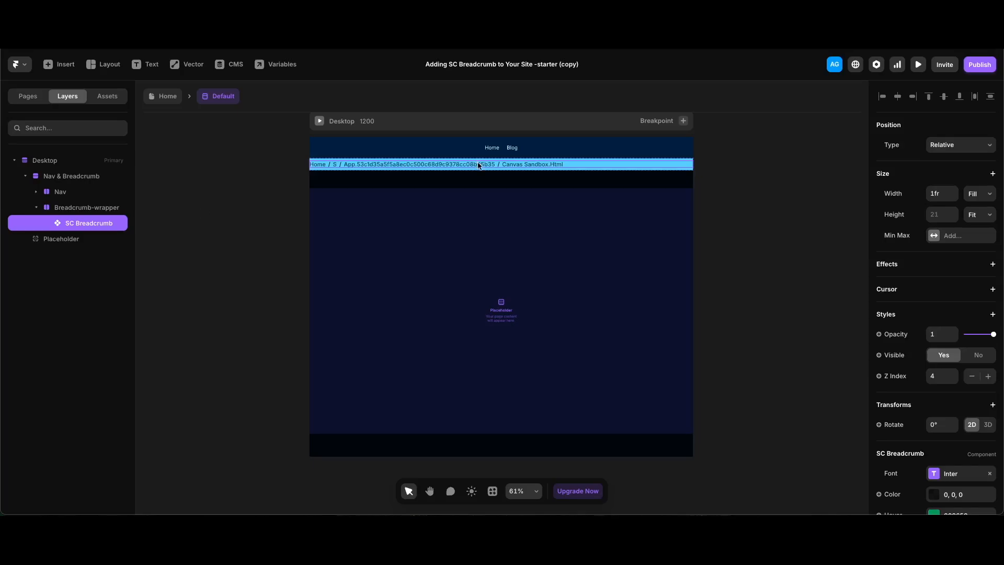
# Set the SC Breadcrumb component's alignment to center
pyautogui.scroll(-5, 942, 364)
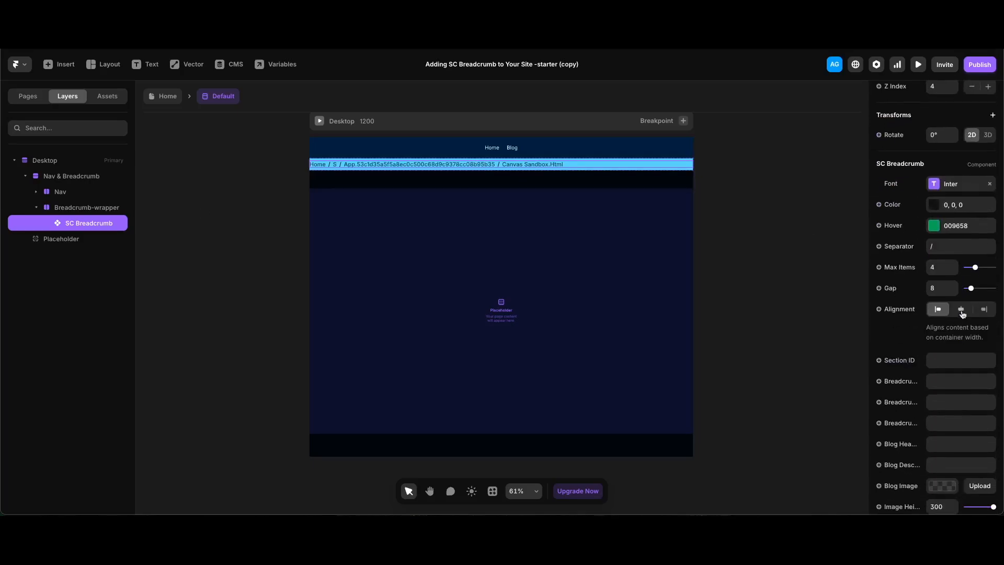
pyautogui.click(961, 308)
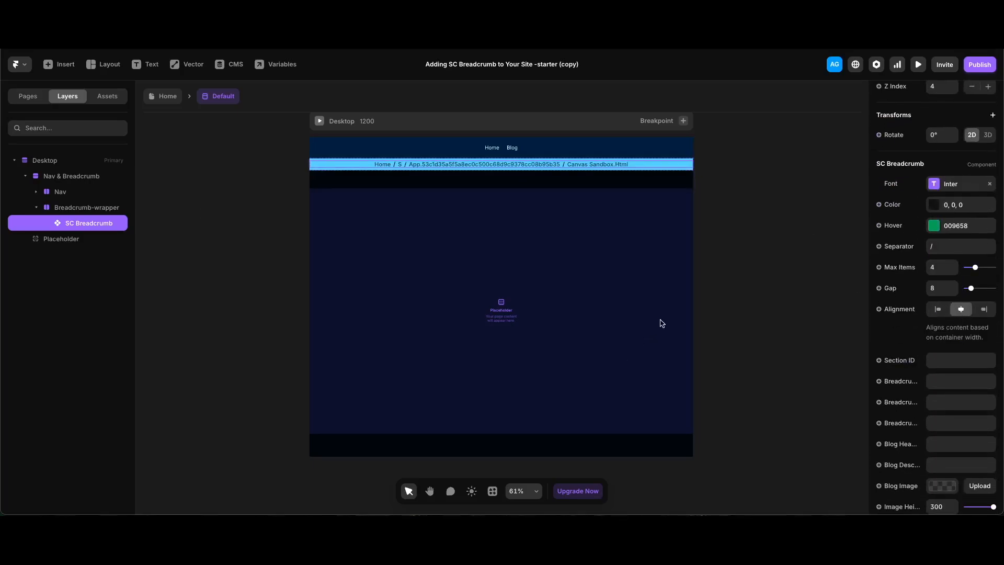
pyautogui.scroll(-1, 662, 324)
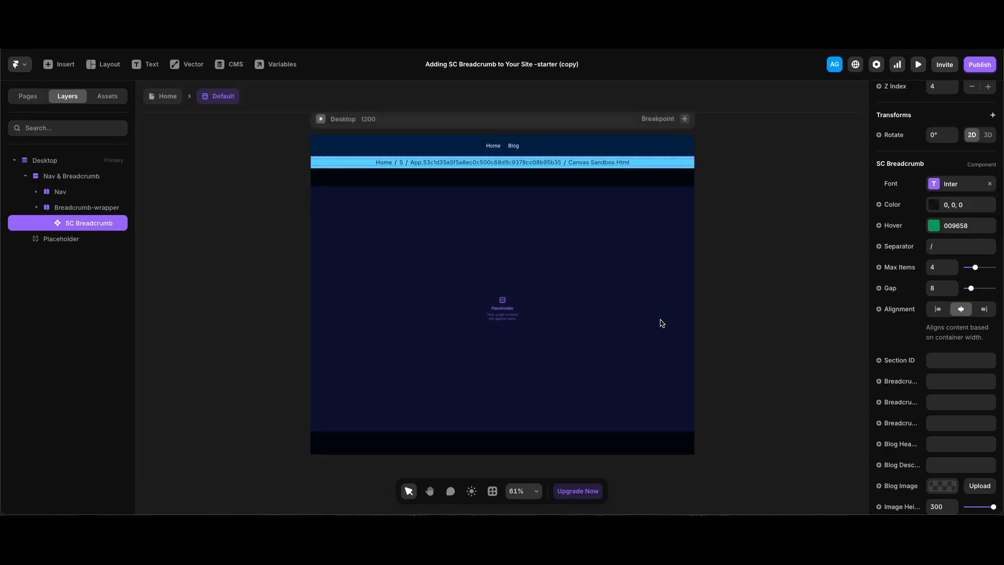
# Set the SC Breadcrumb font size to 13 px, changing its unit from Rem to Px
pyautogui.click(962, 187)
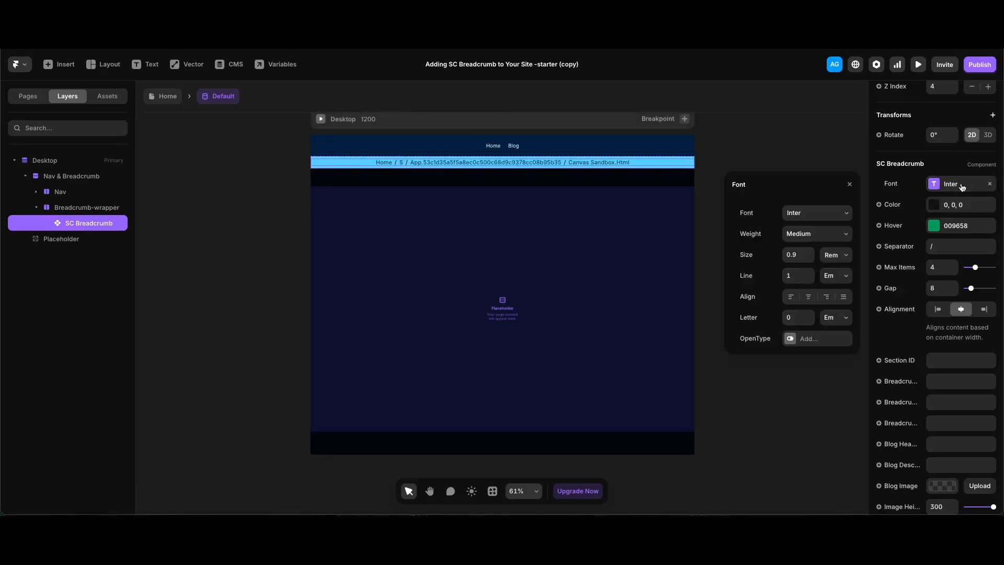
pyautogui.click(848, 256)
pyautogui.click(832, 243)
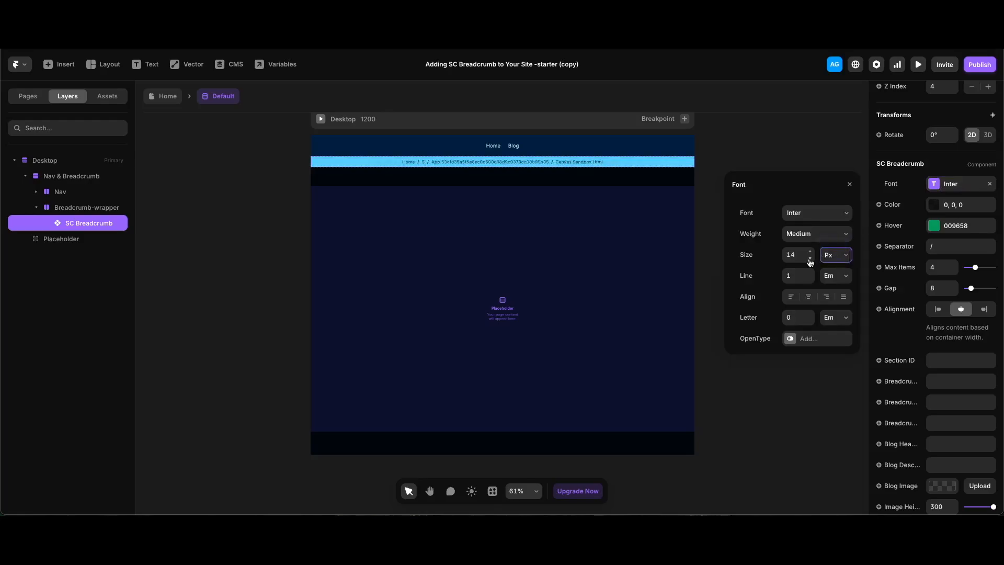
pyautogui.click(811, 260)
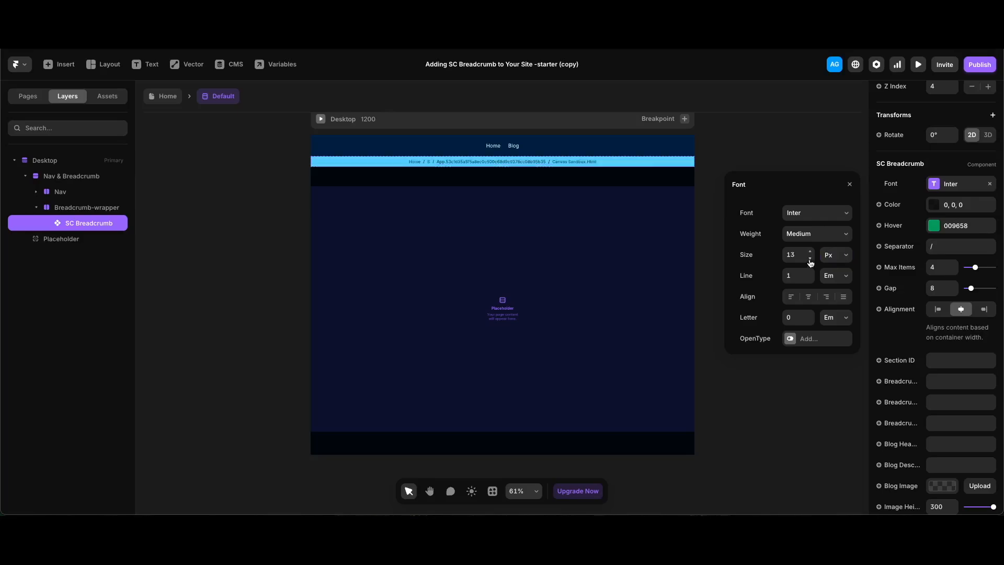
pyautogui.click(851, 186)
# Apply the BG color style to the SC Breadcrumb text
pyautogui.click(963, 206)
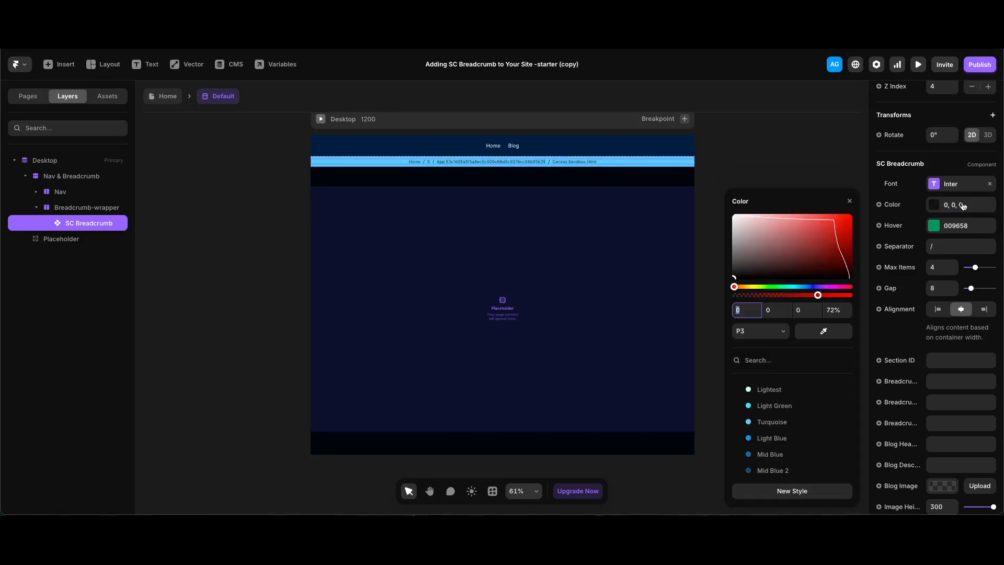
pyautogui.scroll(-2, 785, 423)
pyautogui.click(780, 468)
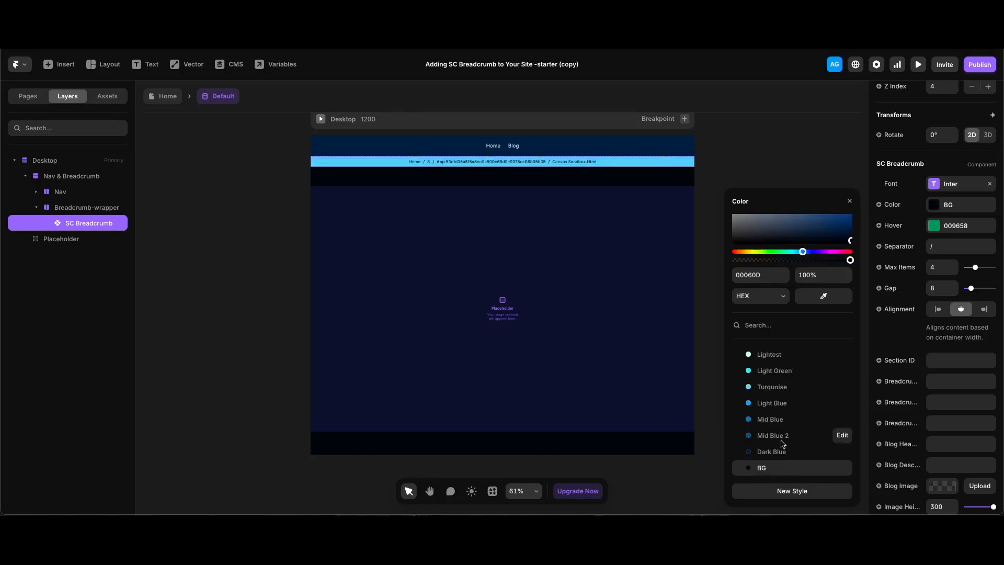
pyautogui.click(778, 159)
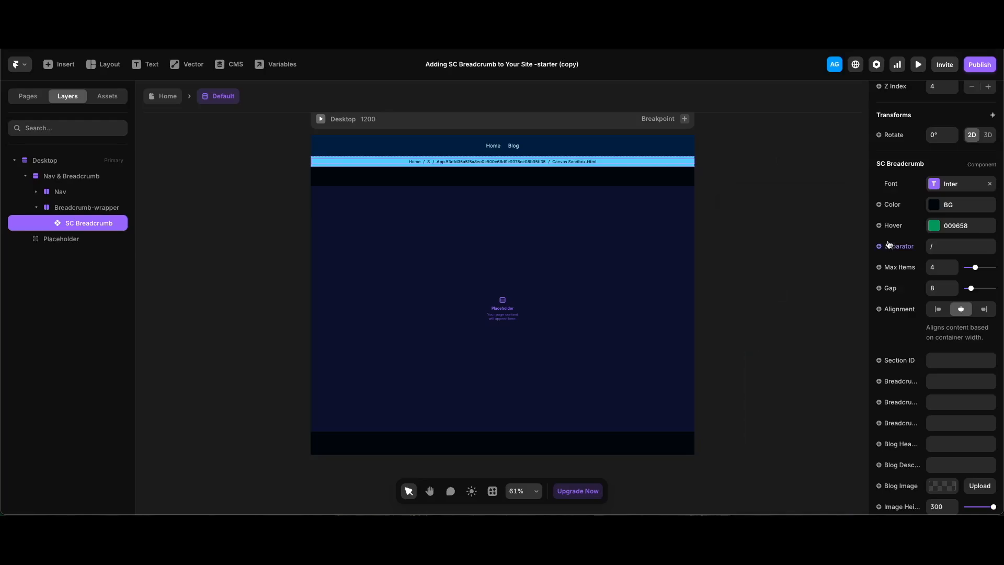
# Set the SC Breadcrumb hover color to the Mid Blue 2 style
pyautogui.click(961, 226)
pyautogui.scroll(-1, 805, 419)
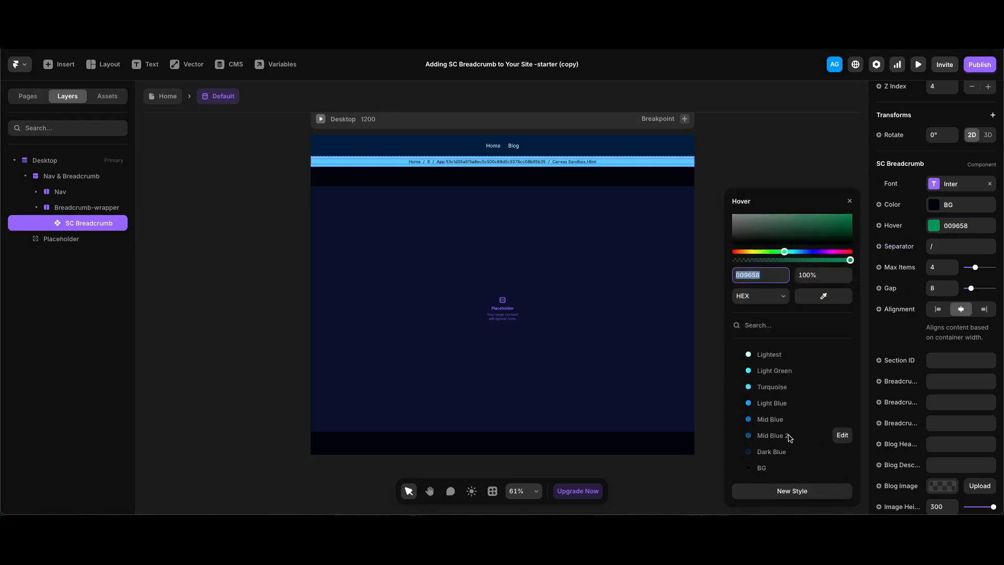
pyautogui.click(786, 435)
# Change the SC Breadcrumb separator to ">" and deselect the component
pyautogui.click(946, 246)
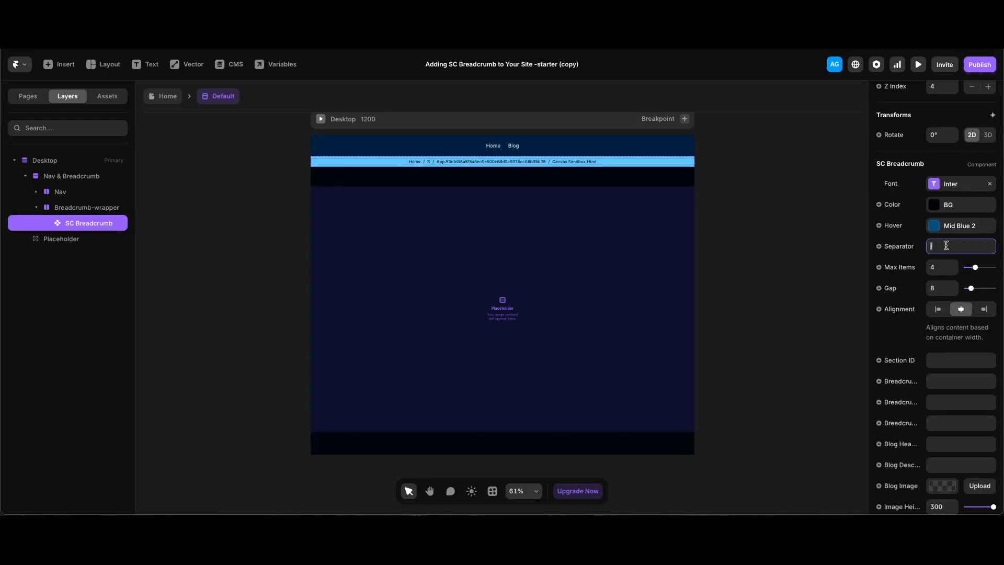
pyautogui.write('>')
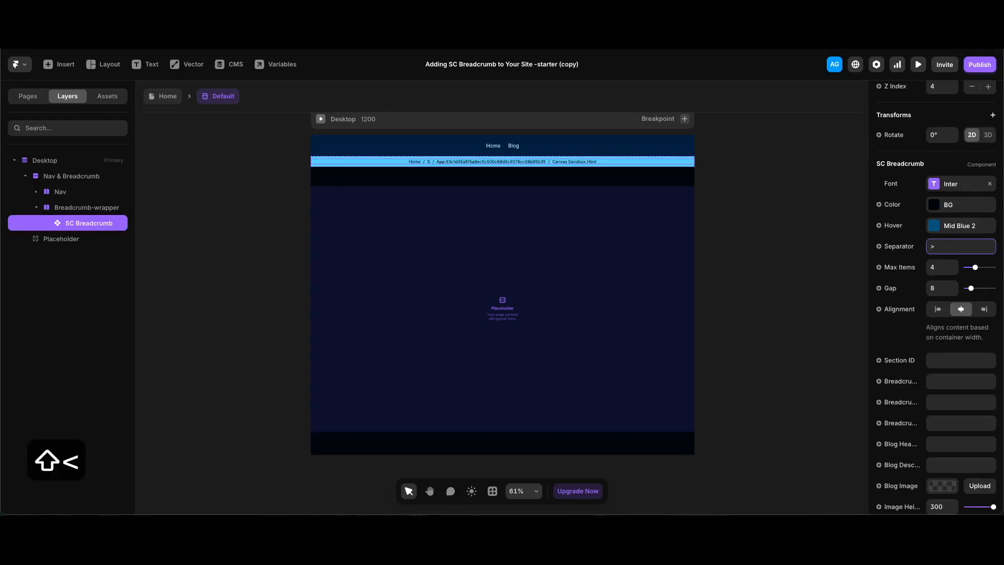
pyautogui.click(756, 331)
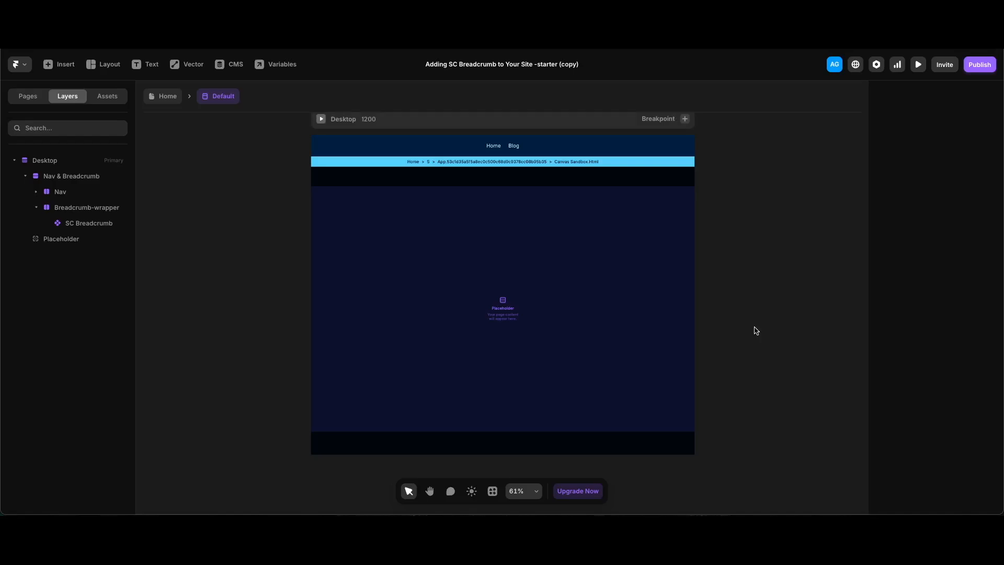
# Publish the breadcrumb styling update and reload the live Blog page
pyautogui.click(967, 67)
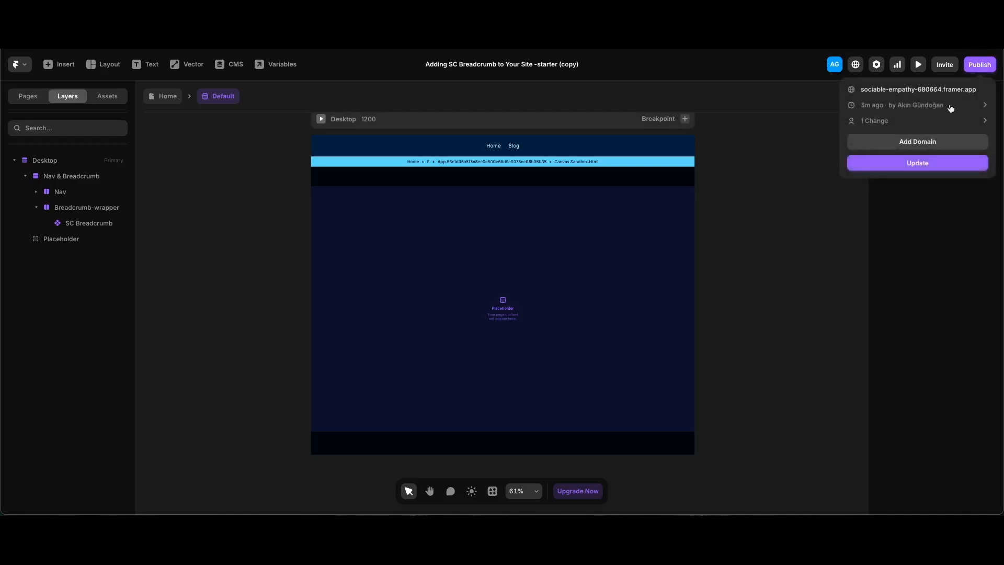
pyautogui.click(940, 165)
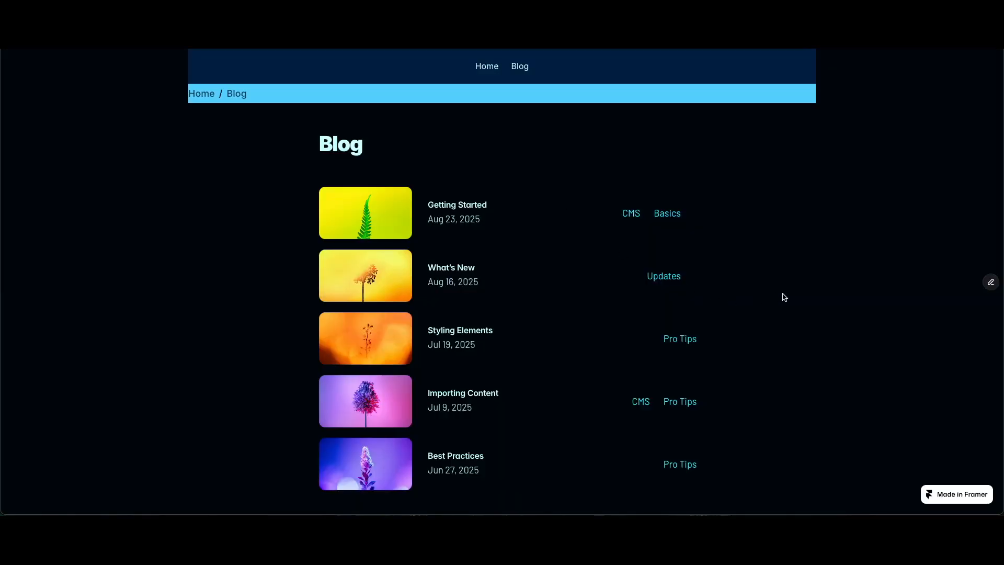
pyautogui.press('super+r')
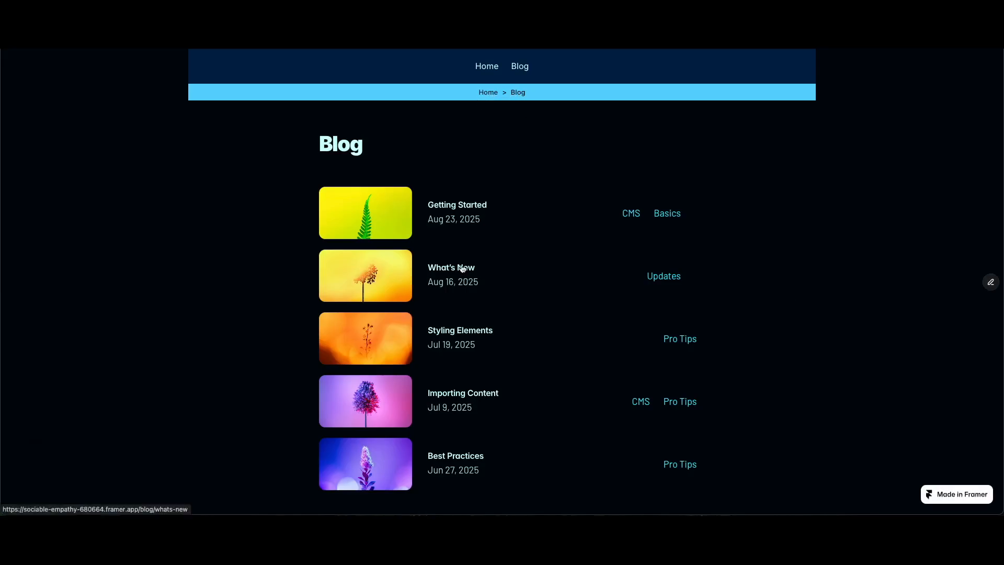
# Test the live breadcrumb by opening the What's New post, returning through its Blog link, and reopening the post
pyautogui.click(491, 269)
pyautogui.scroll(-3, 740, 283)
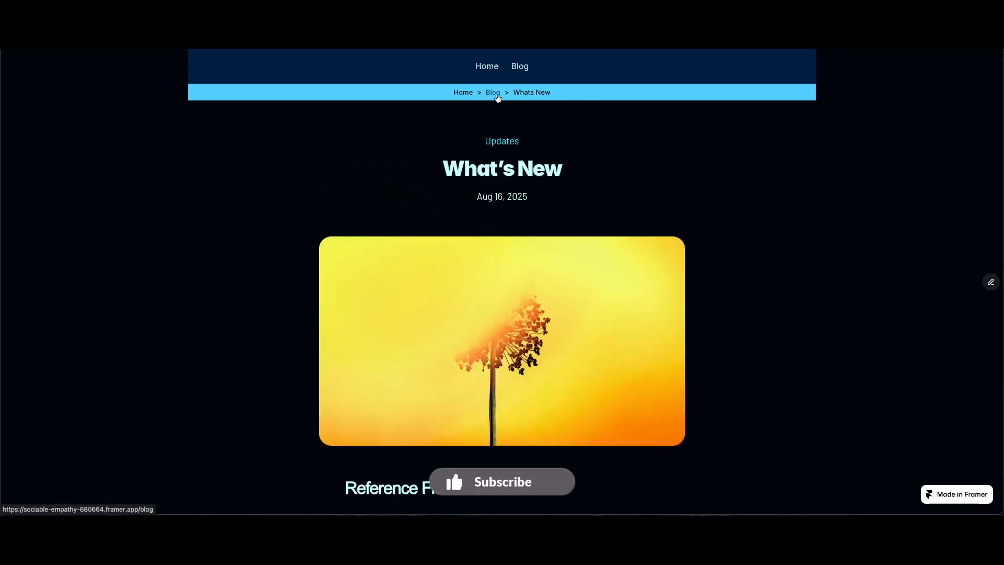
pyautogui.click(498, 98)
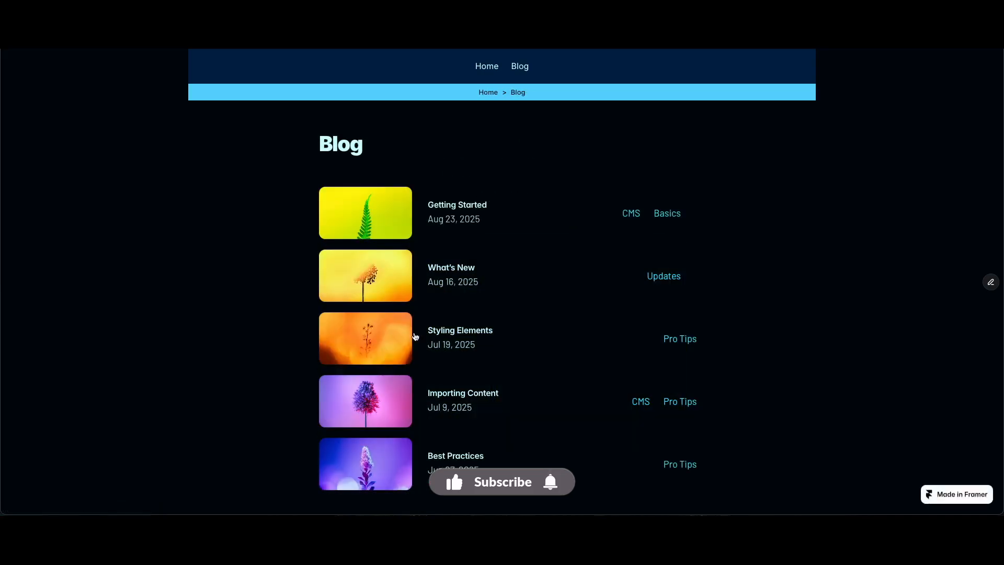
pyautogui.click(447, 267)
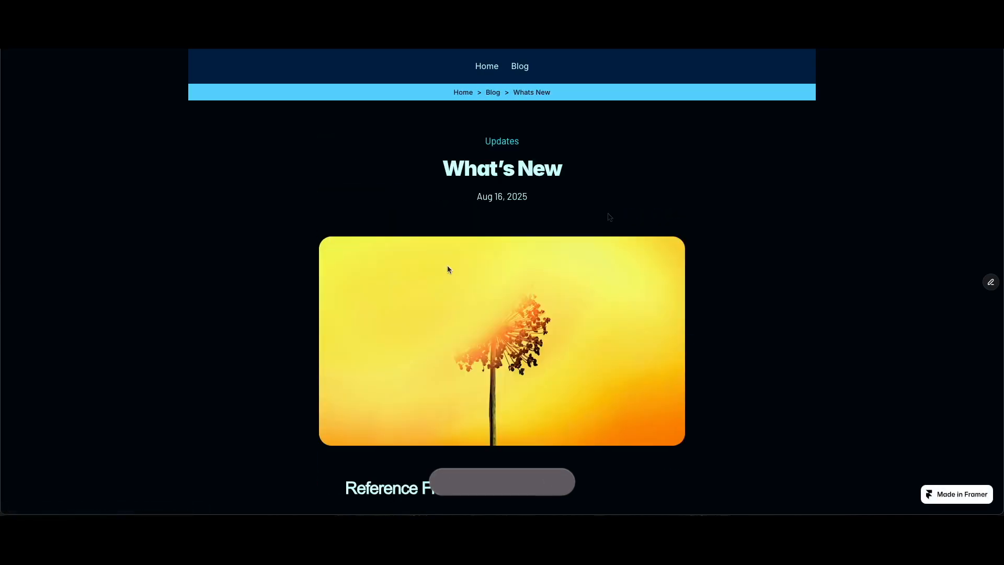